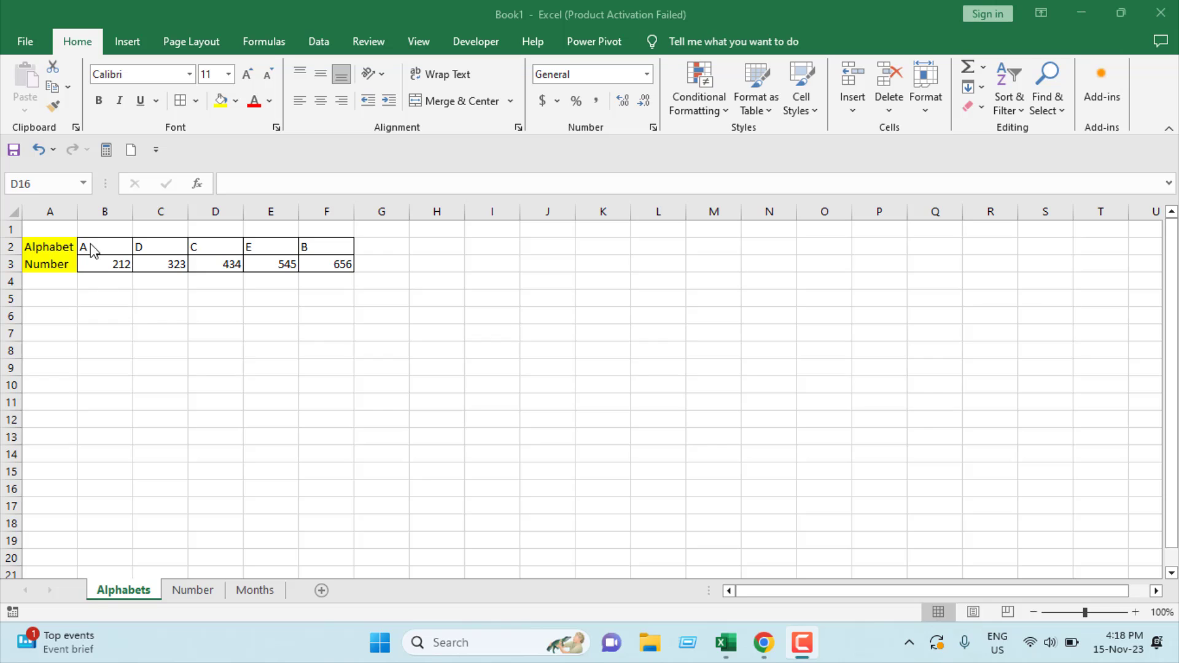
Select the letters-and-numbers block B2:F3 and bring up the Sort & Filter choices.
{"action": "left_click_drag", "start_coordinate": [92, 249], "coordinate": [326, 243]}
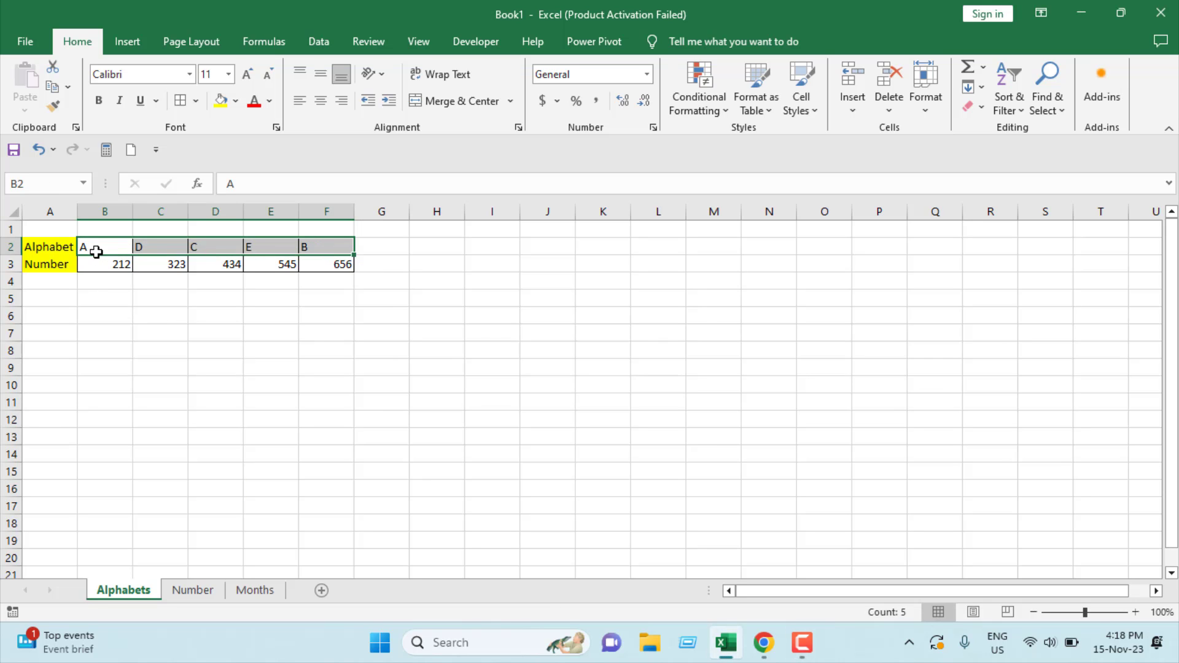
{"action": "left_click", "coordinate": [108, 289]}
{"action": "left_click_drag", "start_coordinate": [97, 250], "coordinate": [324, 262]}
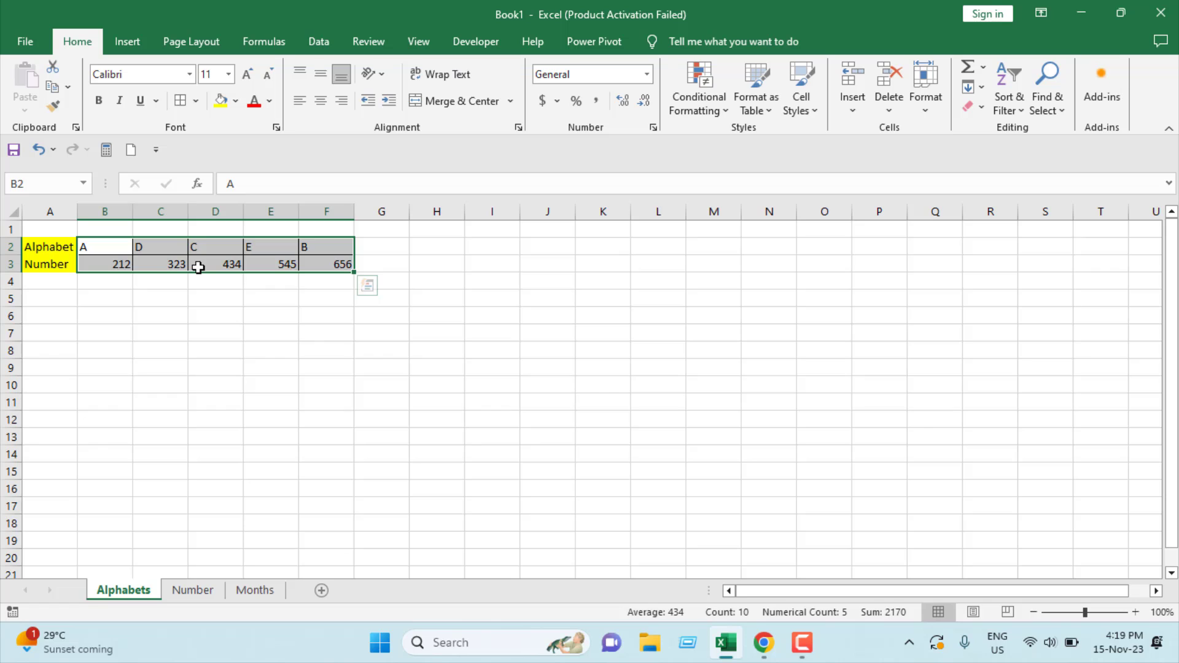
{"action": "left_click", "coordinate": [1002, 108]}
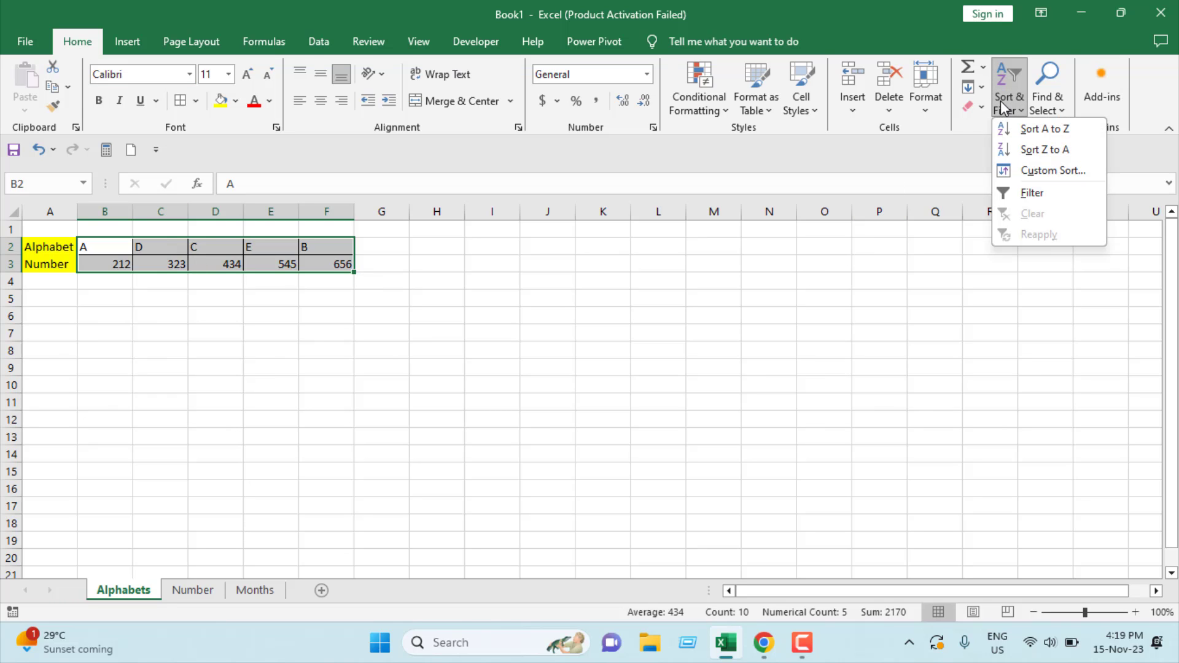
Start a custom sort with its orientation set to sort left to right.
{"action": "left_click", "coordinate": [1050, 180]}
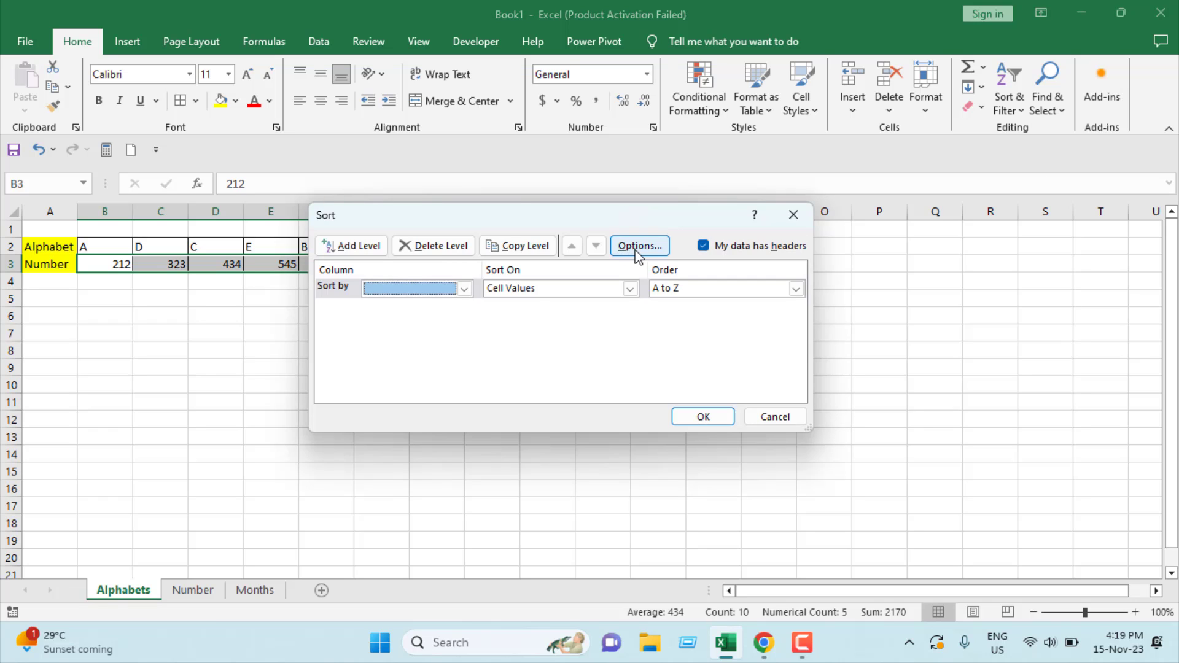
{"action": "left_click", "coordinate": [638, 255]}
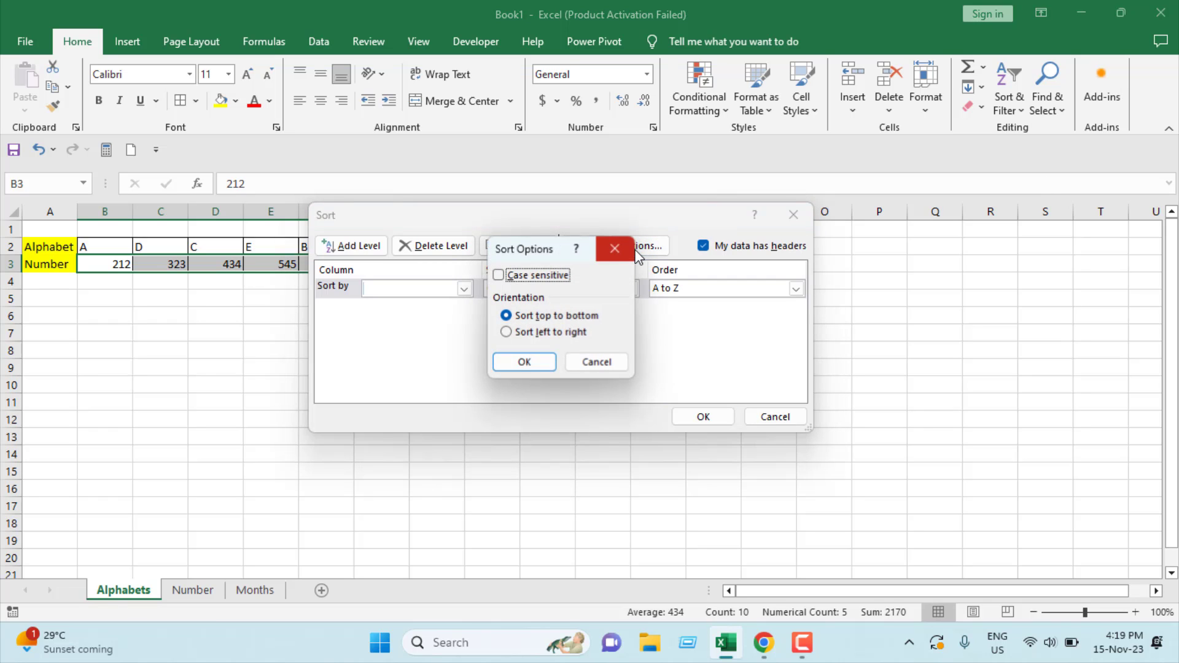
{"action": "left_click", "coordinate": [514, 335]}
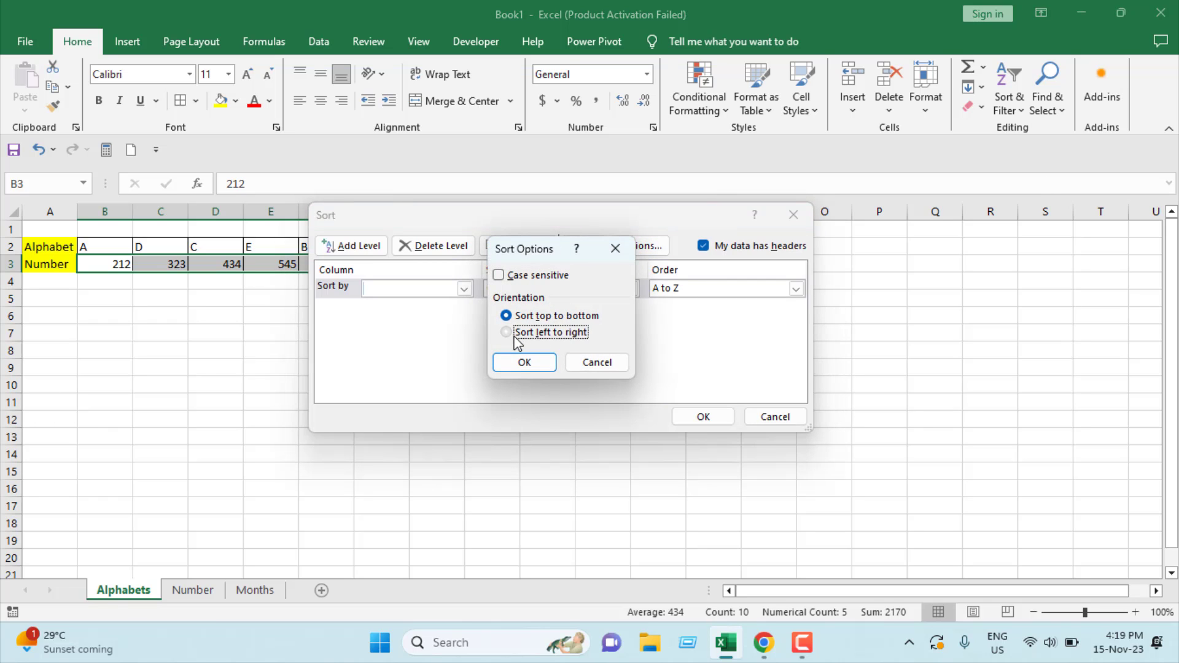
{"action": "left_click", "coordinate": [531, 364]}
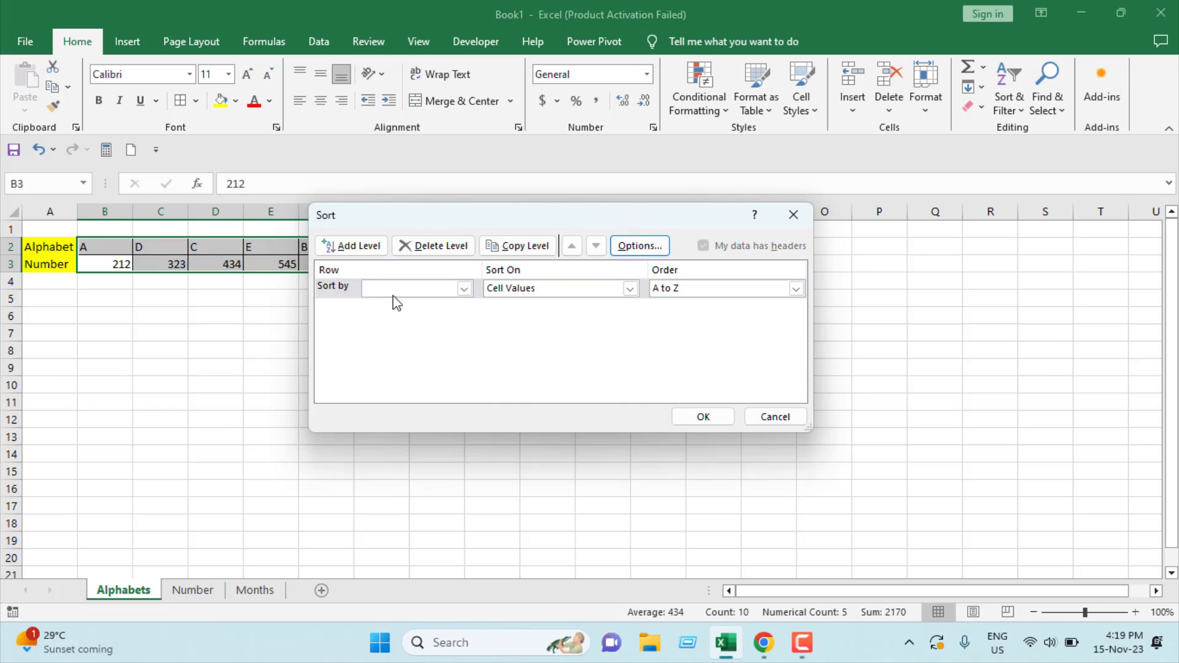
Sort by Row 2, A to Z, so the letters read A, B, C, D, E.
{"action": "left_click", "coordinate": [463, 293]}
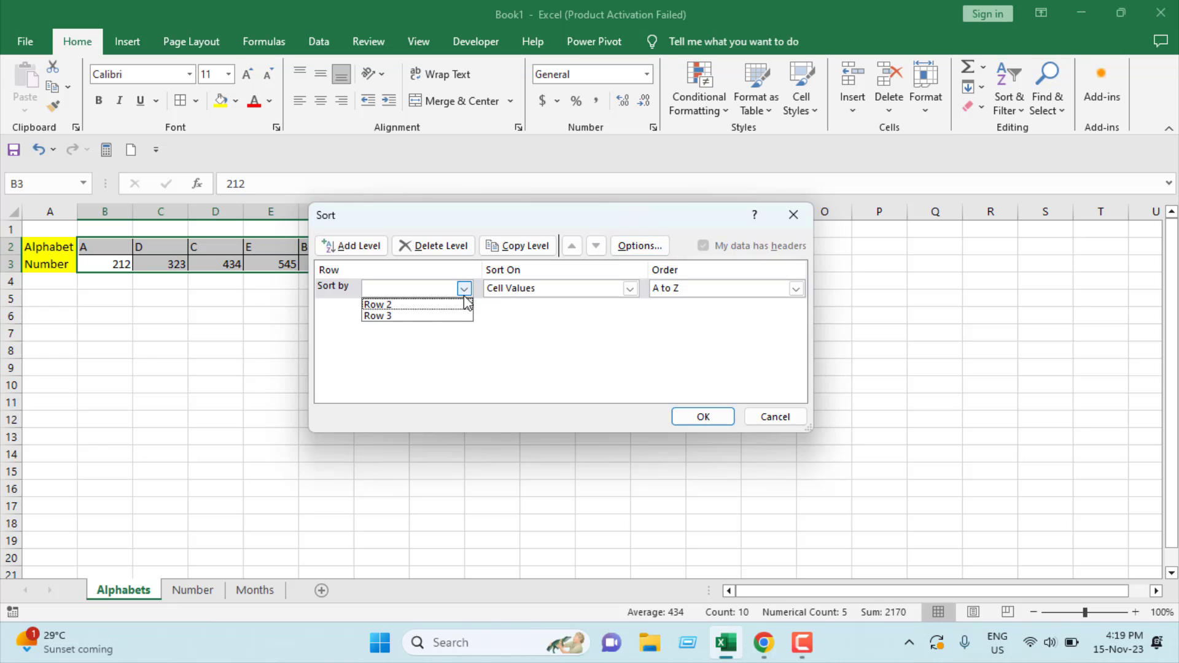
{"action": "left_click", "coordinate": [418, 304]}
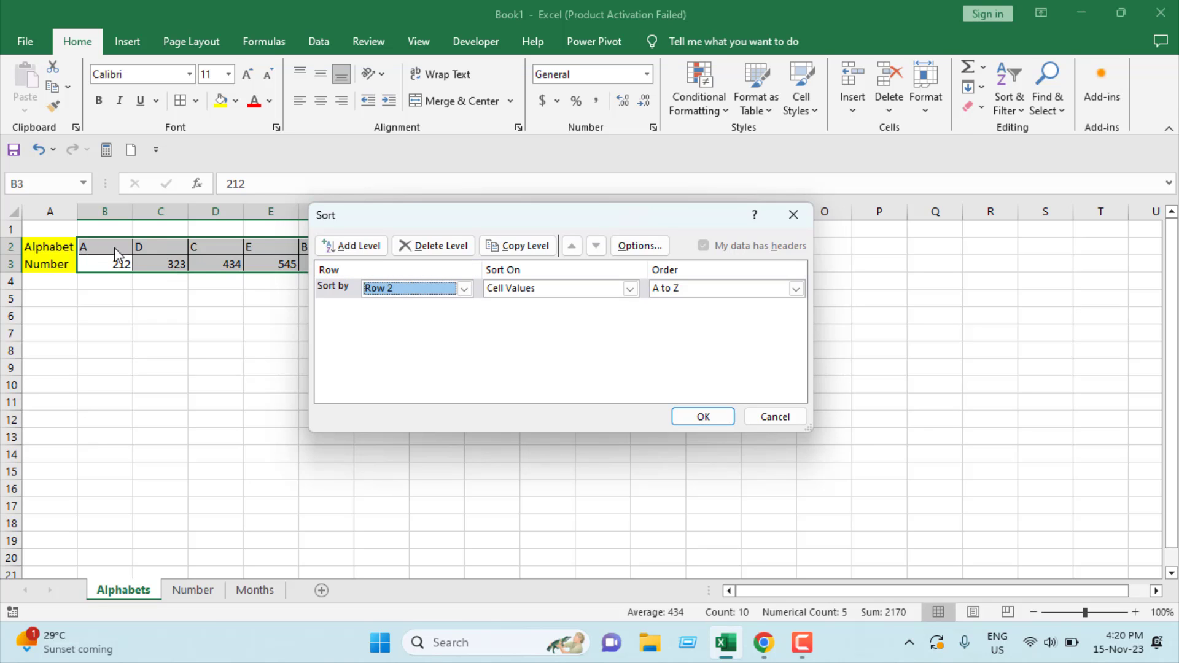
{"action": "left_click_drag", "start_coordinate": [623, 215], "coordinate": [348, 306]}
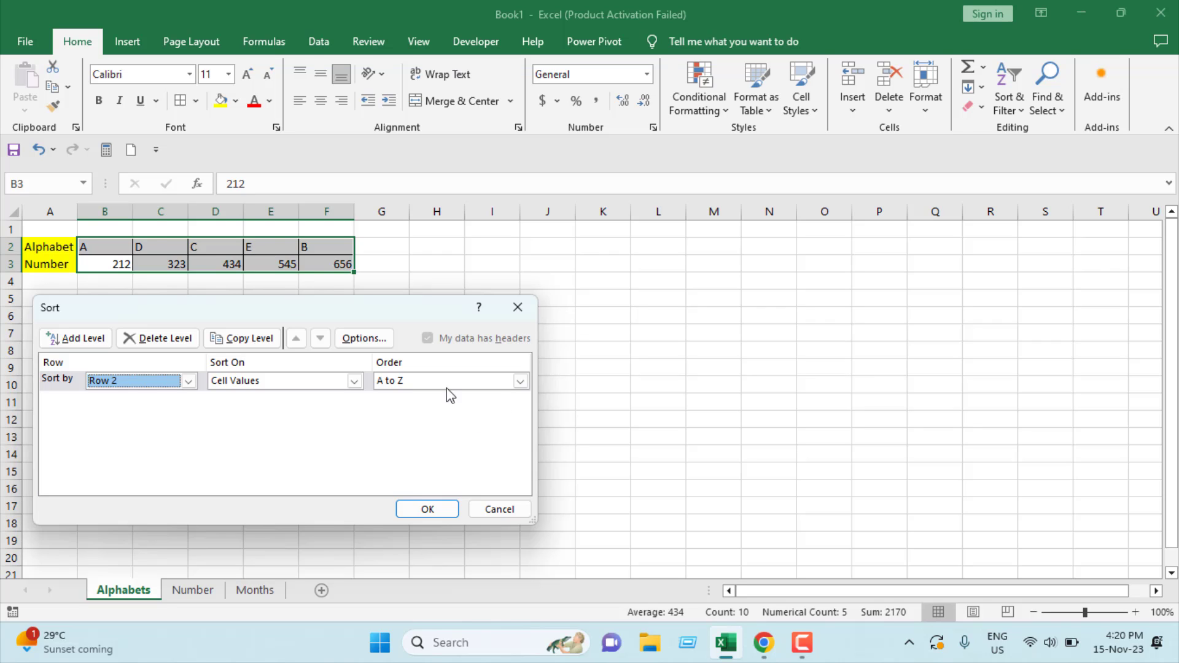
{"action": "left_click", "coordinate": [437, 515]}
{"action": "left_click", "coordinate": [366, 452]}
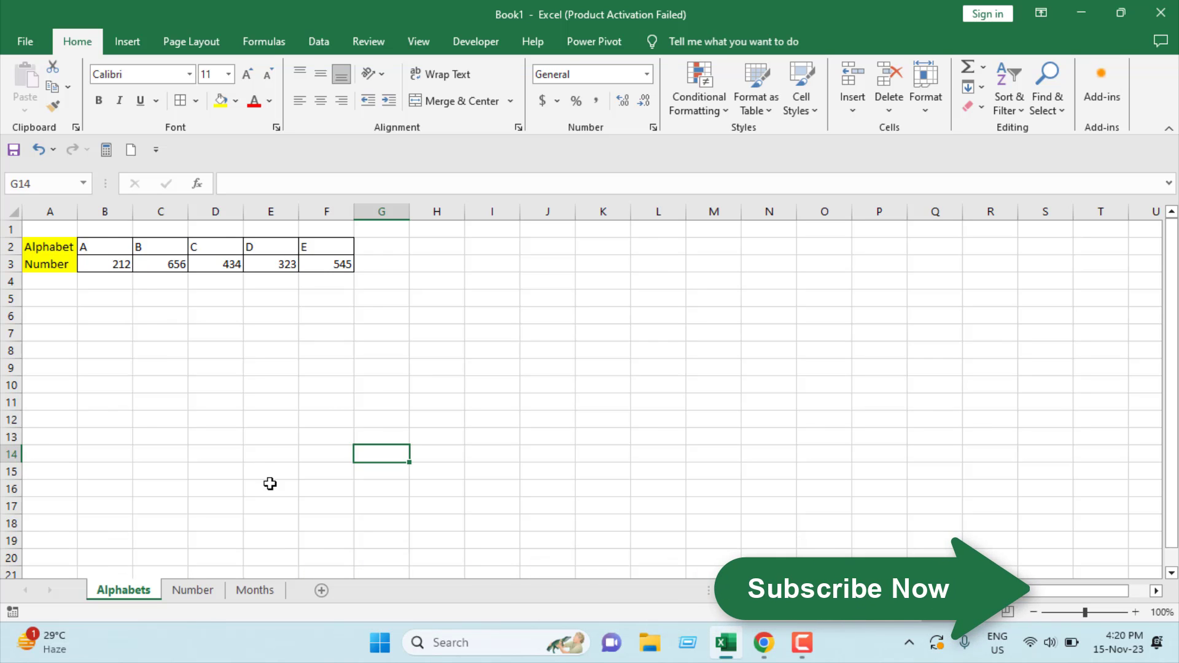
On the Number sheet, select the data block B2:F3 for sorting.
{"action": "left_click", "coordinate": [209, 590]}
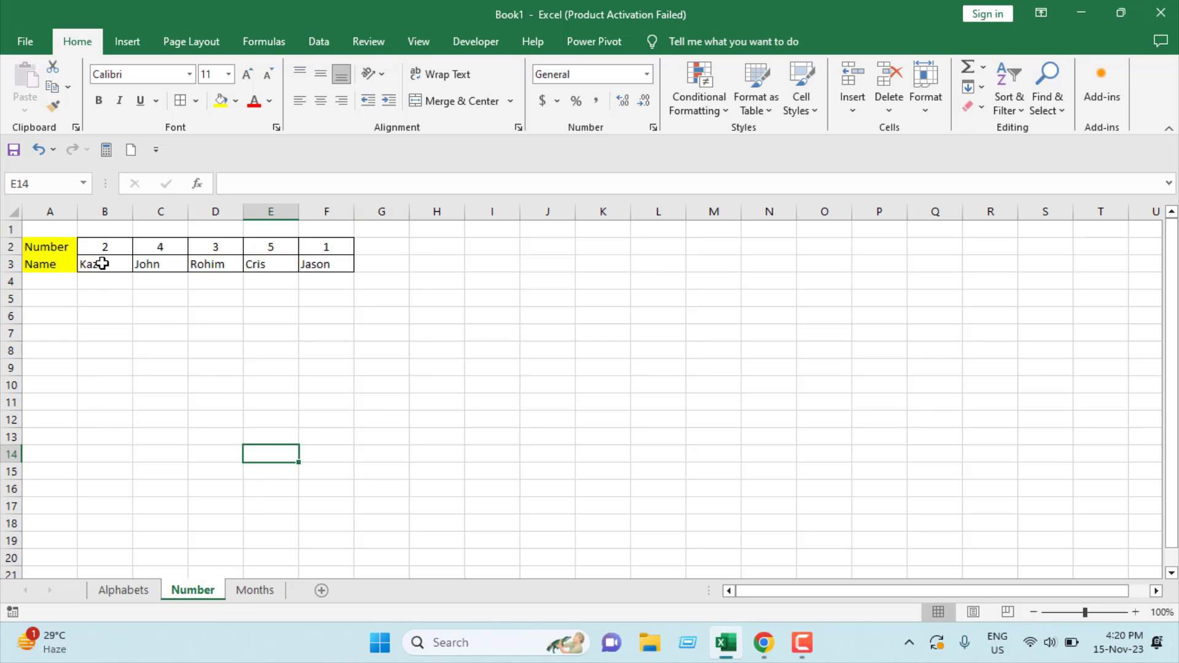
{"action": "left_click_drag", "start_coordinate": [105, 247], "coordinate": [321, 263]}
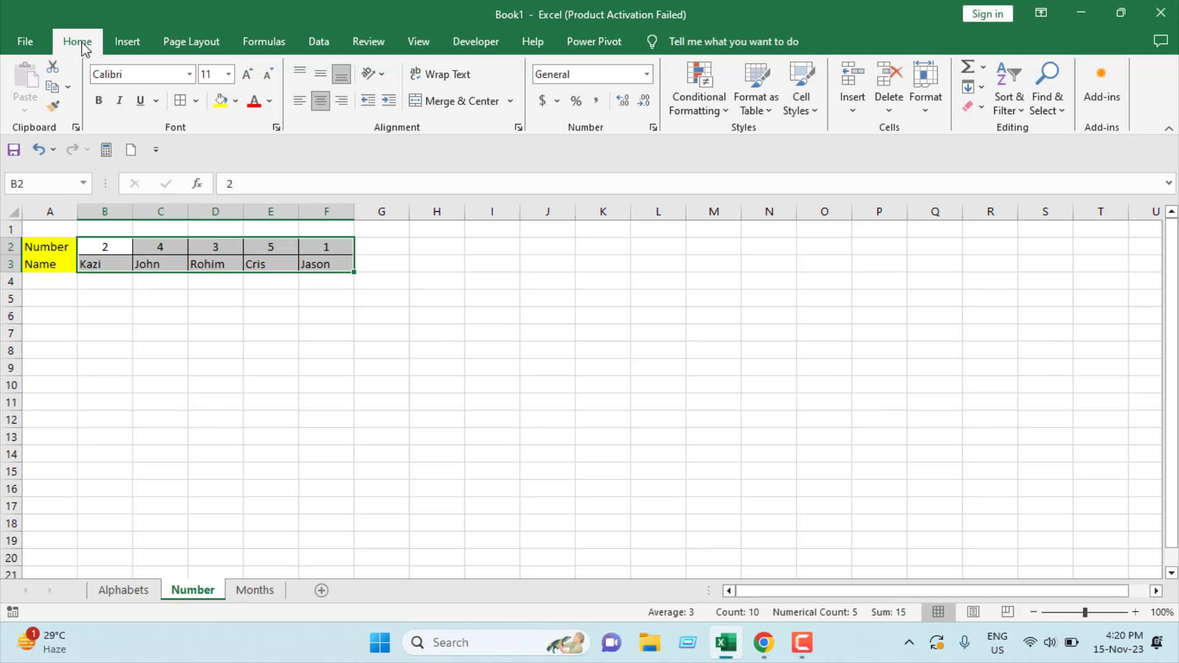
{"action": "left_click", "coordinate": [1007, 99]}
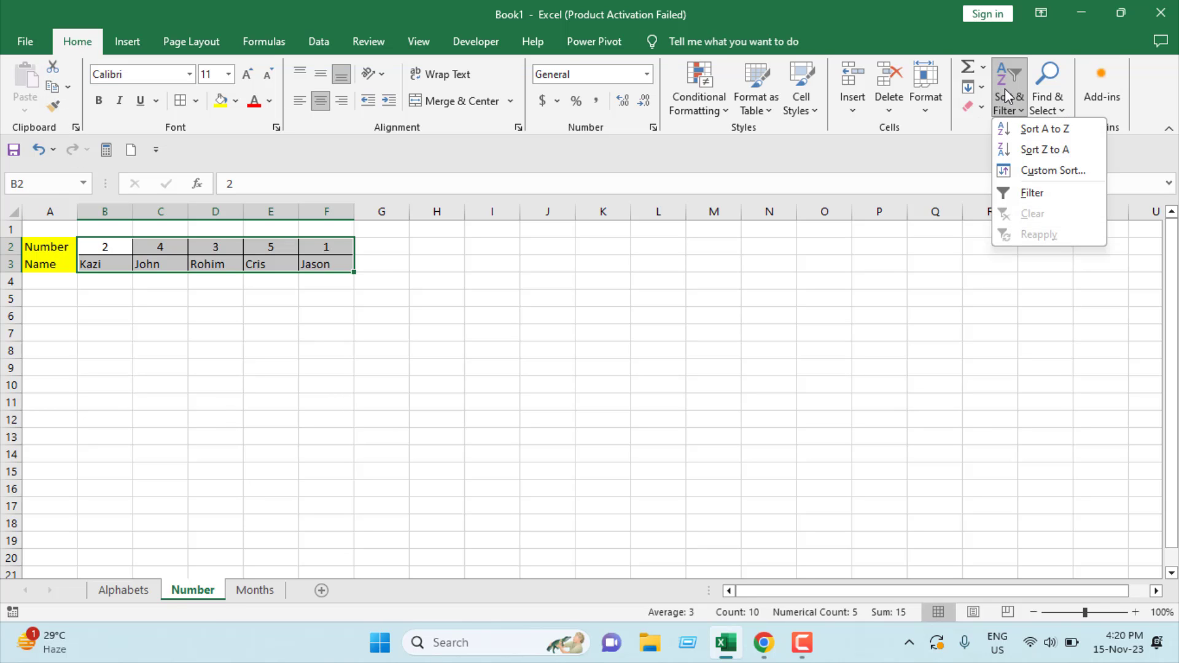
Custom sort left to right by Row 2, Smallest to Largest, ordering 1 through 5.
{"action": "left_click", "coordinate": [1051, 170]}
{"action": "left_click", "coordinate": [363, 338]}
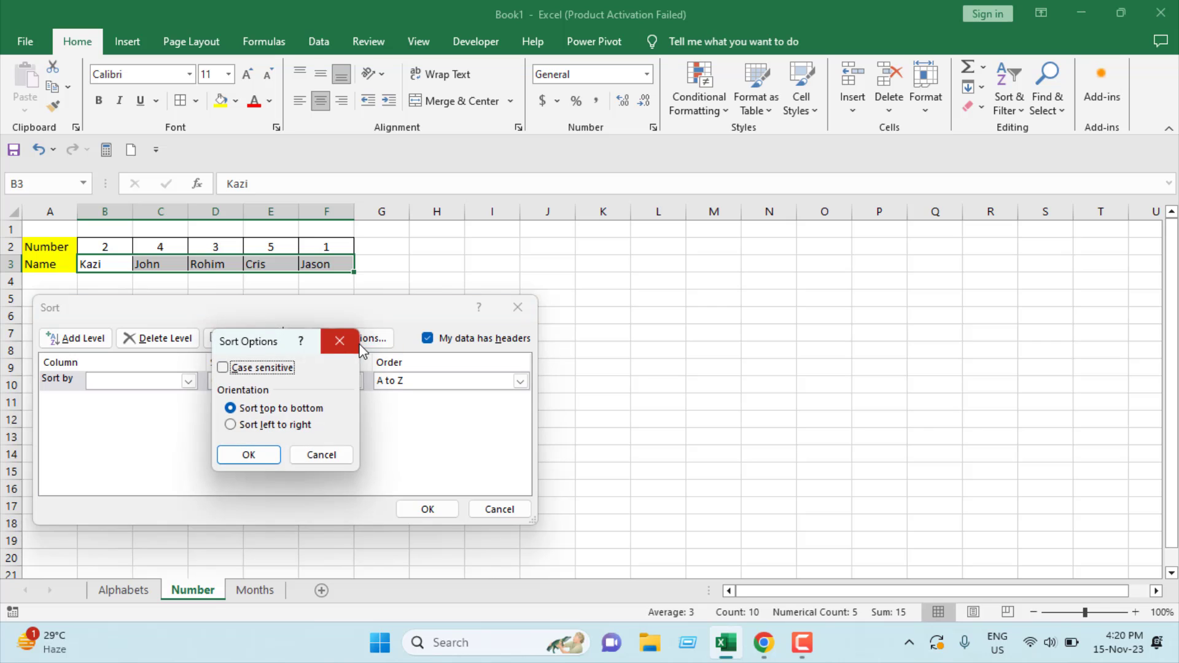
{"action": "left_click", "coordinate": [257, 426]}
{"action": "left_click", "coordinate": [257, 454]}
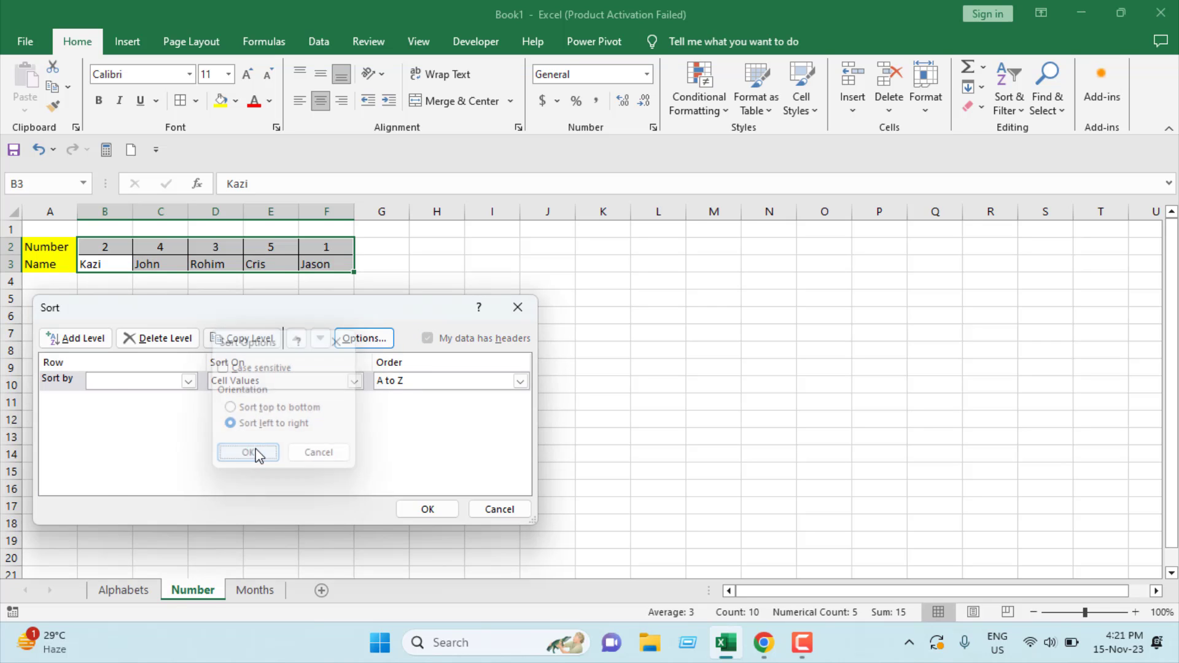
{"action": "left_click", "coordinate": [189, 381]}
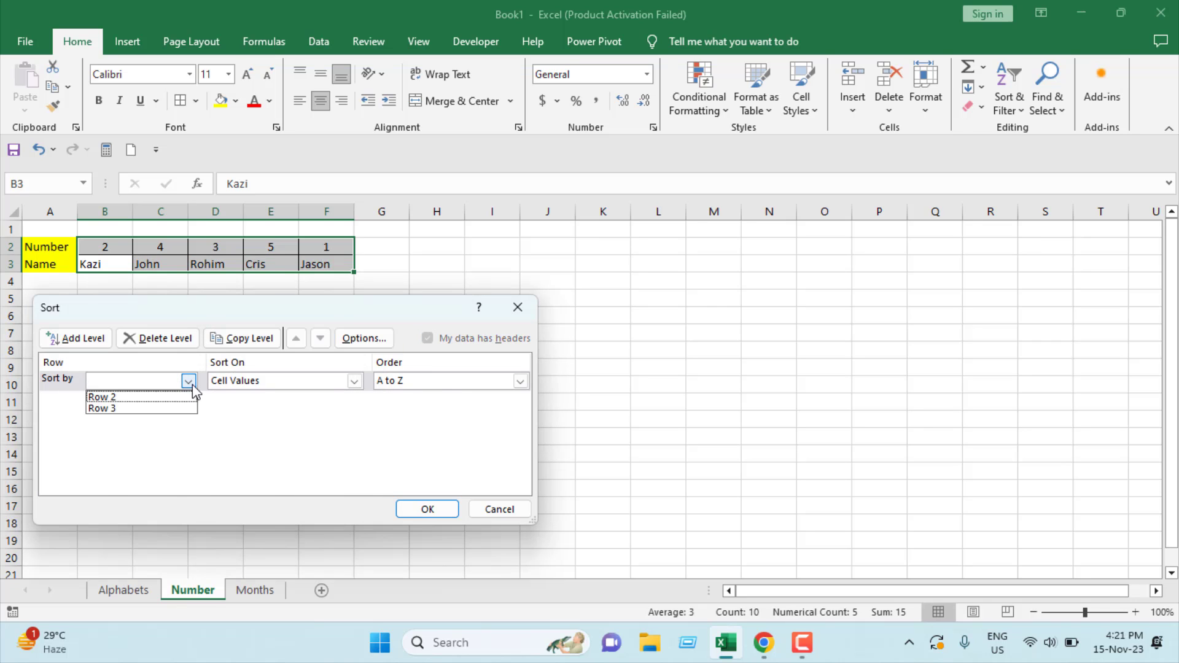
{"action": "left_click", "coordinate": [136, 398]}
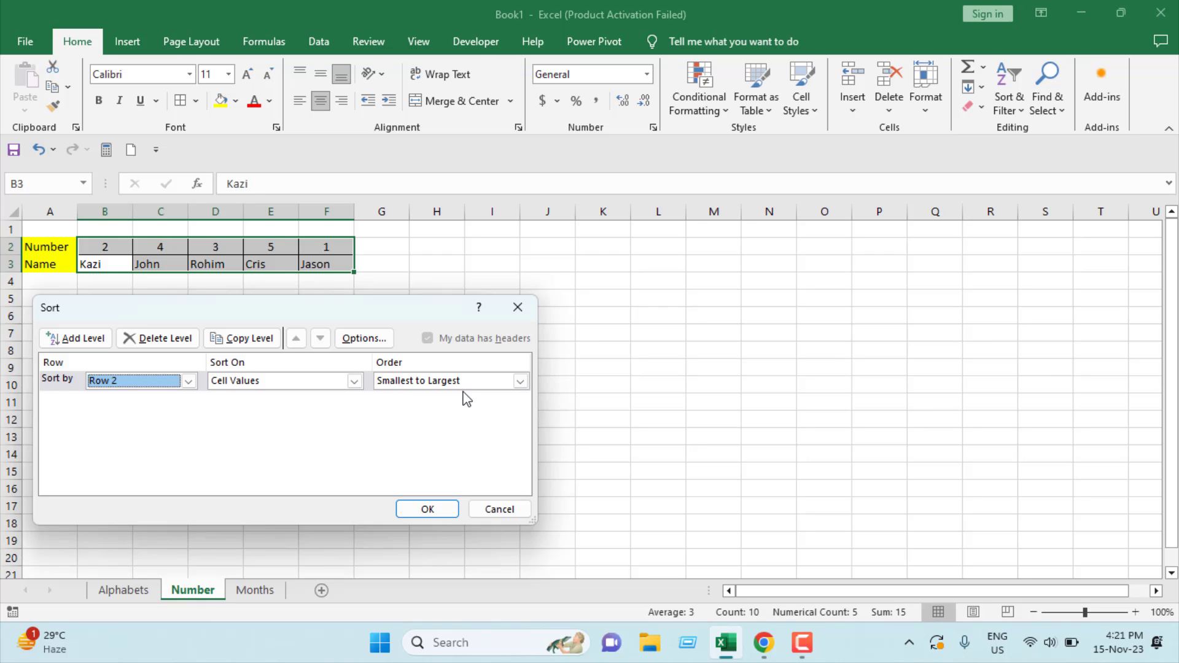
{"action": "left_click", "coordinate": [427, 509]}
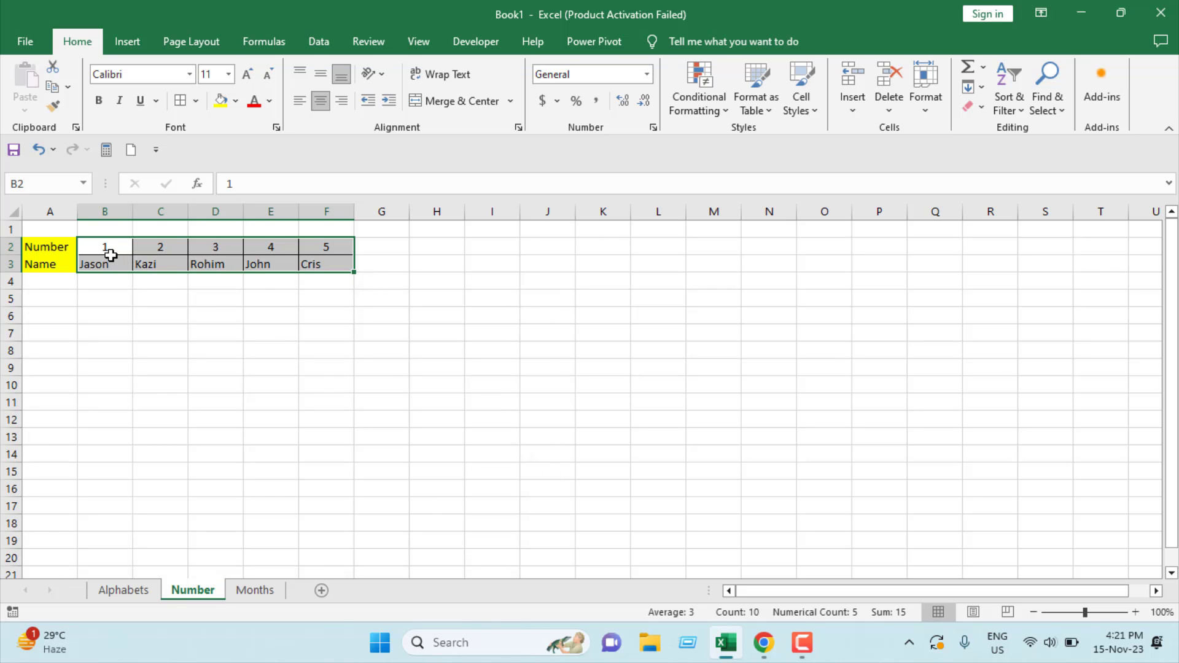
On the Months sheet, select the month-and-amount table B3:M4 and bring up the sort choices.
{"action": "left_click", "coordinate": [255, 593]}
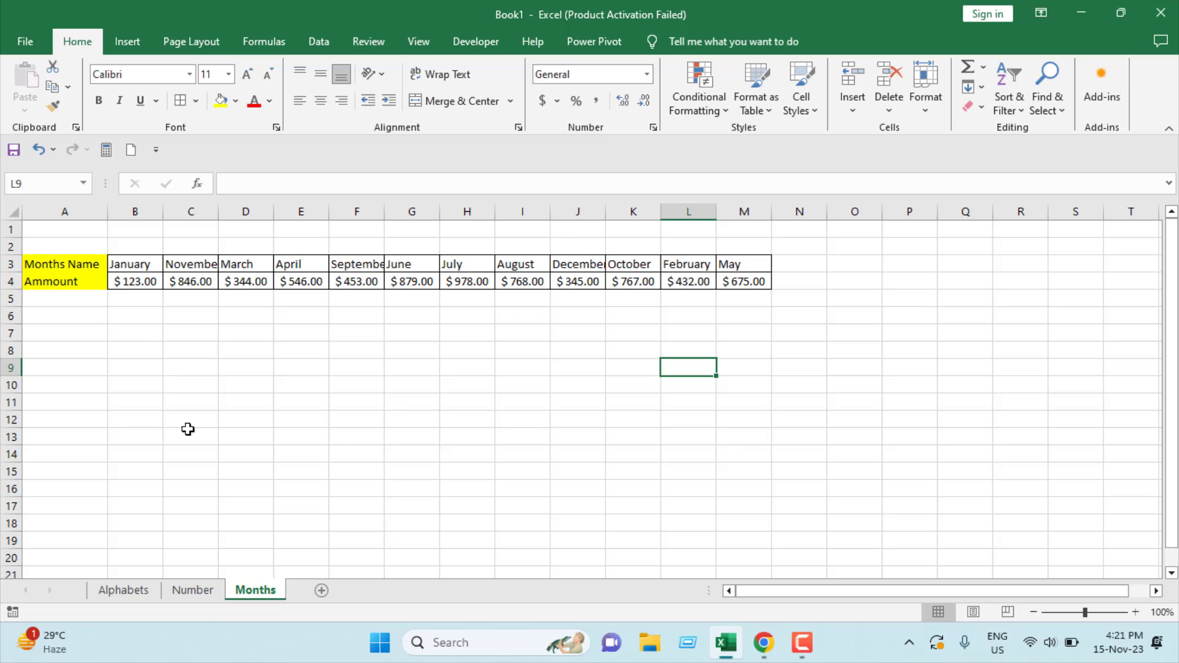
{"action": "left_click", "coordinate": [141, 270]}
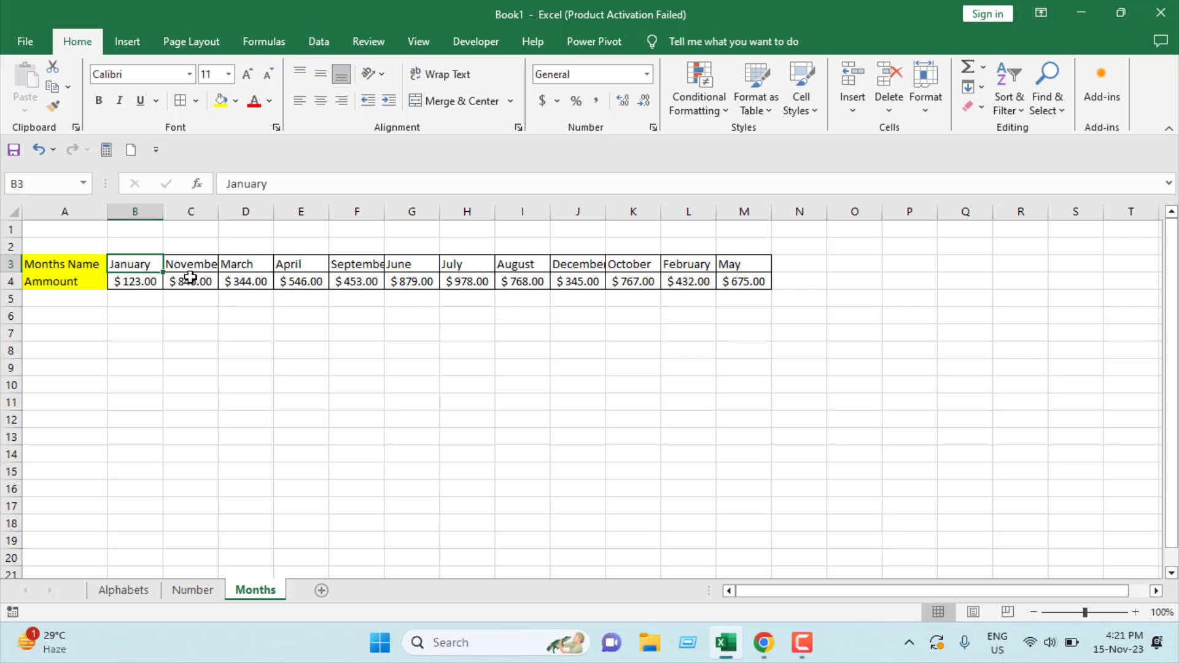
{"action": "left_click_drag", "start_coordinate": [142, 267], "coordinate": [743, 282]}
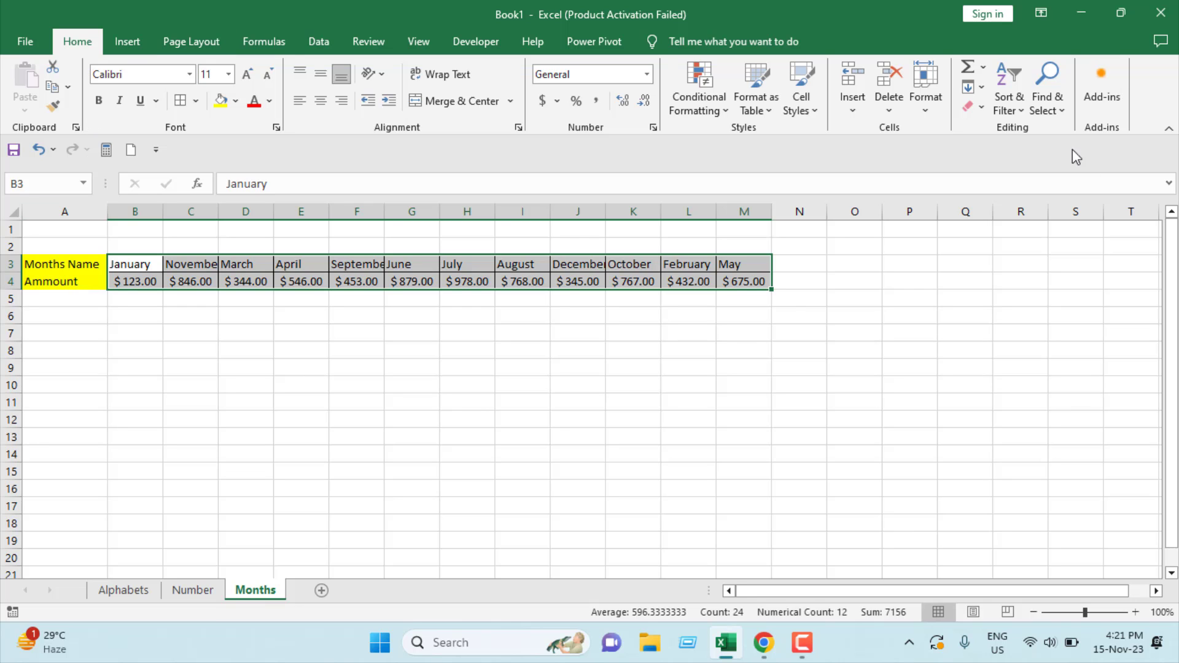
{"action": "left_click", "coordinate": [1010, 106]}
Set a custom left-to-right sort keyed on Row 3, the month names.
{"action": "left_click", "coordinate": [1044, 173]}
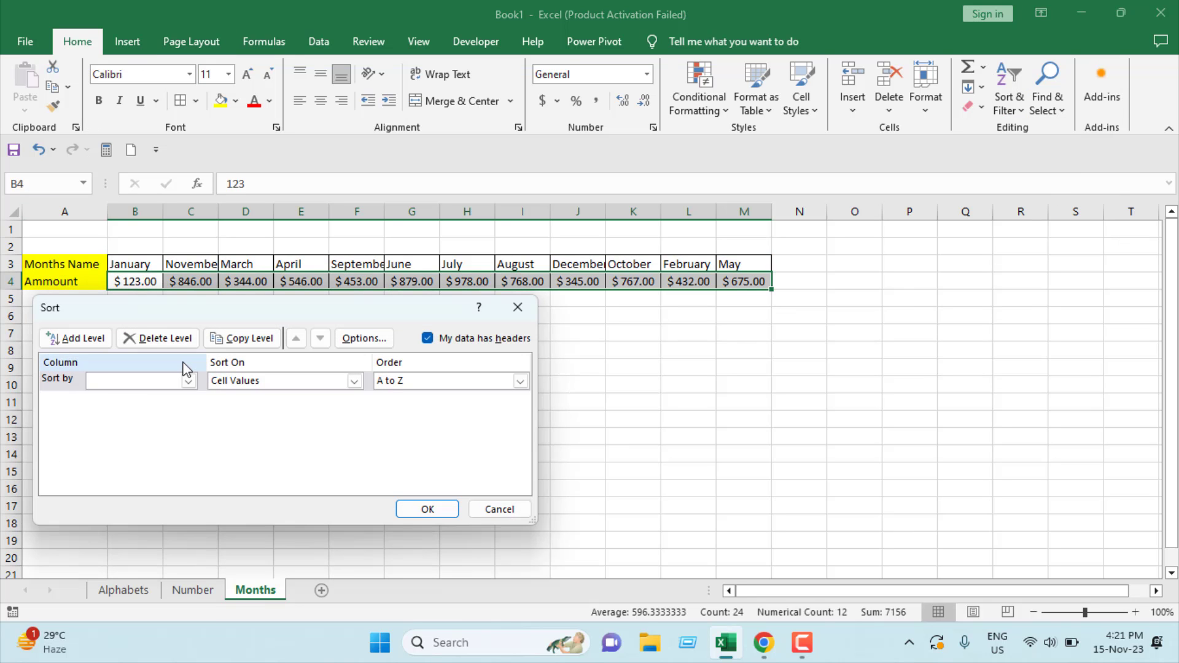
{"action": "left_click", "coordinate": [363, 339]}
{"action": "left_click", "coordinate": [273, 424]}
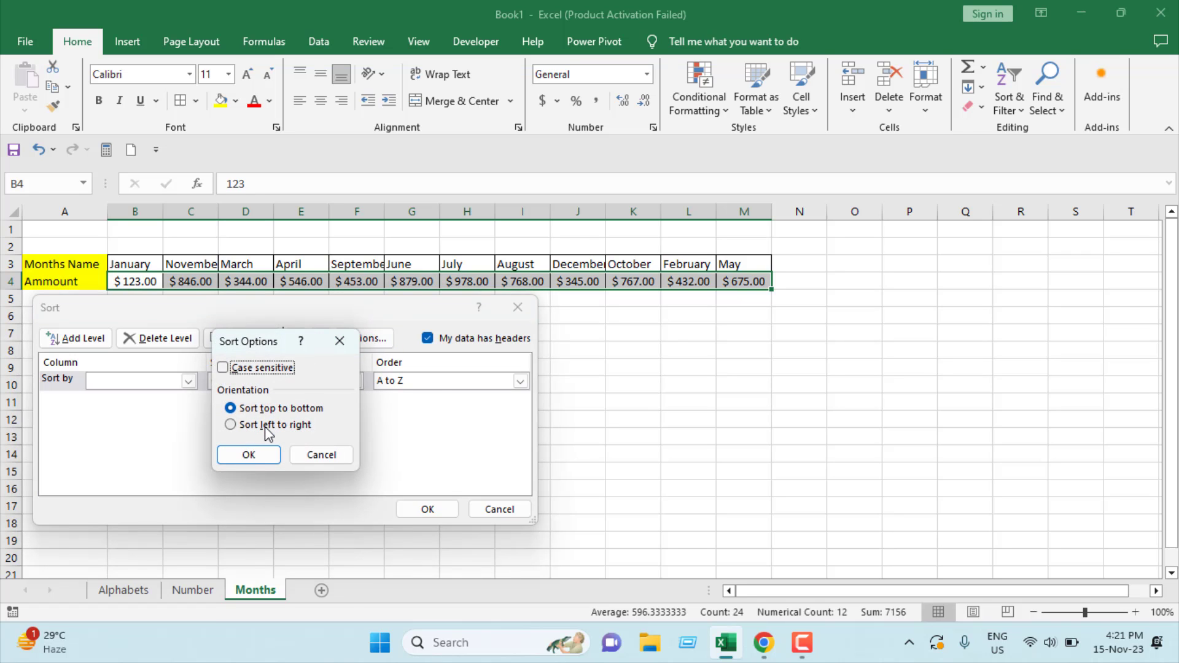
{"action": "left_click", "coordinate": [264, 457]}
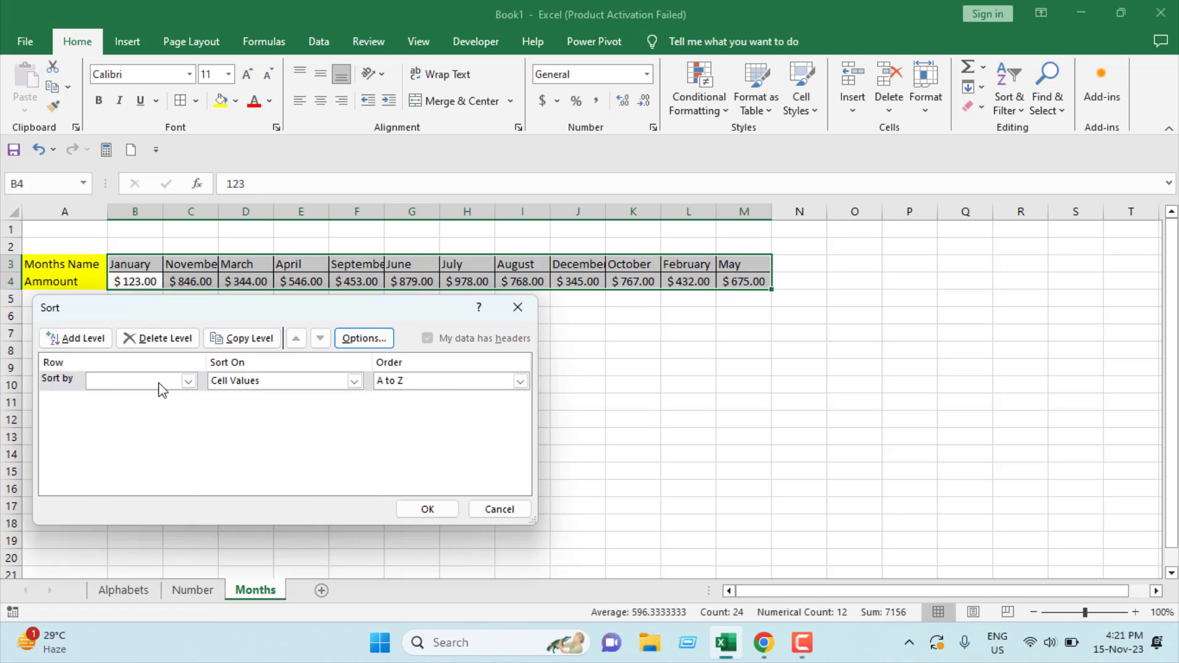
{"action": "left_click", "coordinate": [188, 382]}
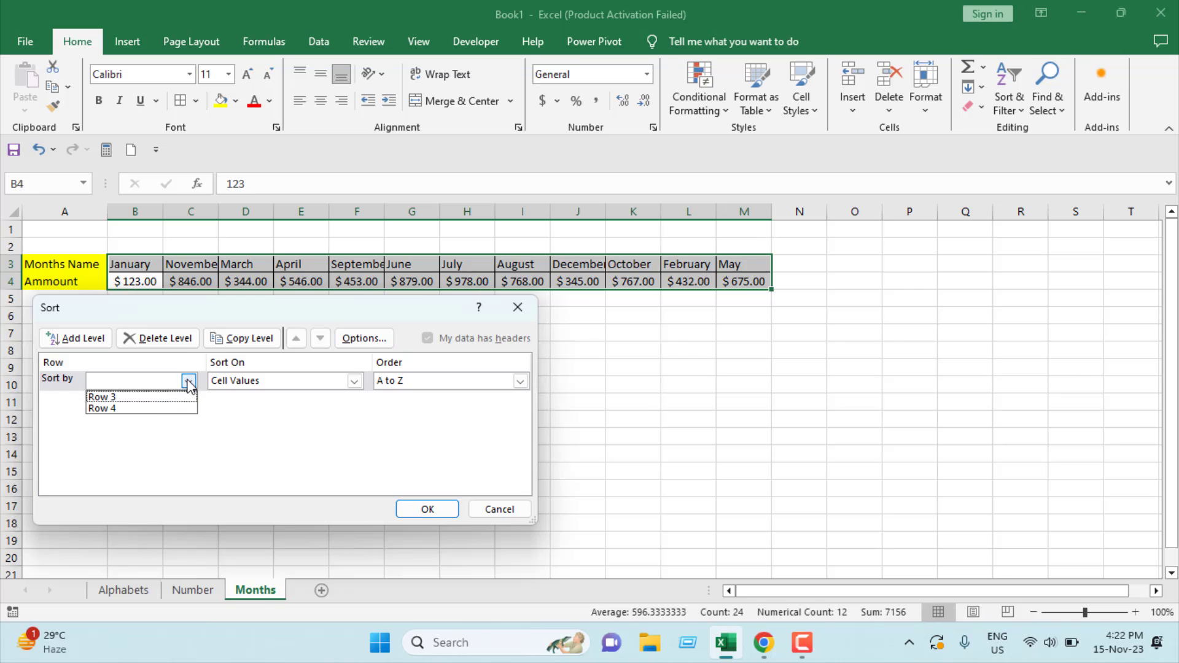
{"action": "left_click", "coordinate": [157, 399]}
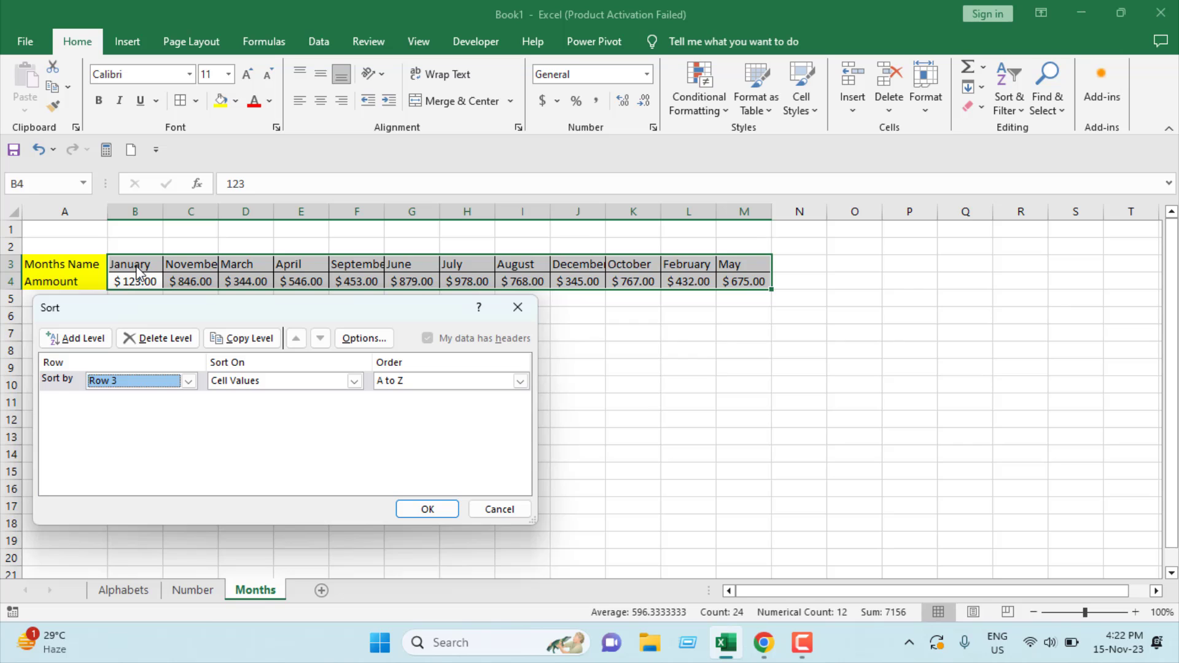
{"action": "left_click", "coordinate": [520, 381]}
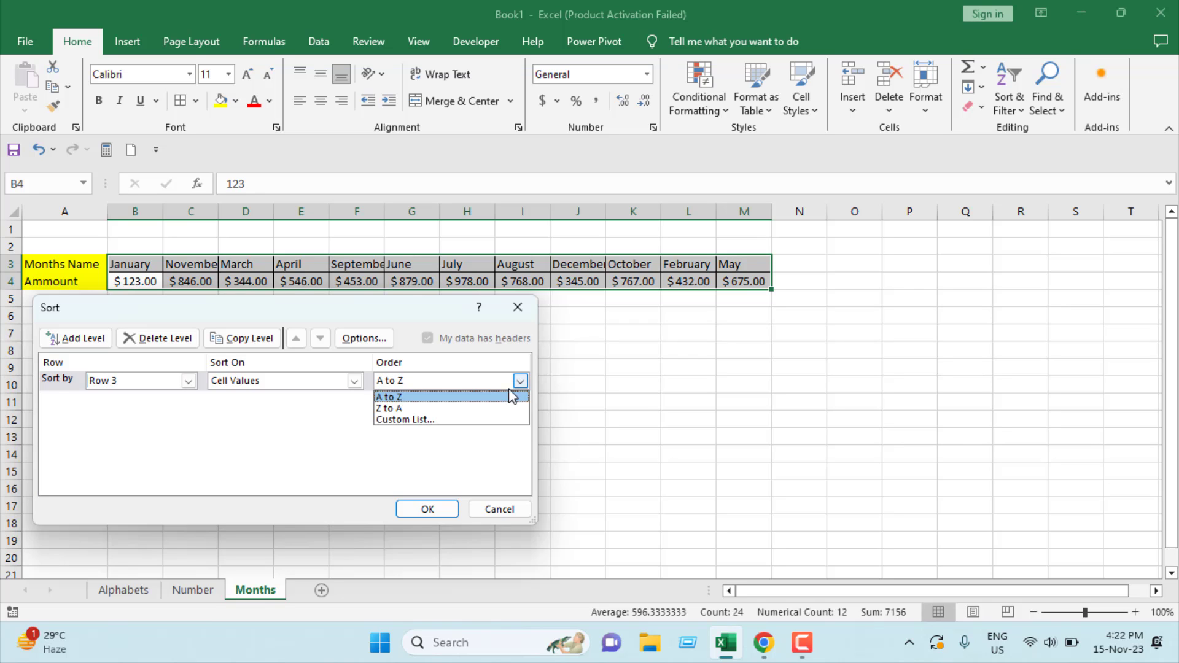
Order Row 3 by the January–December custom list and apply the sort.
{"action": "left_click", "coordinate": [404, 421]}
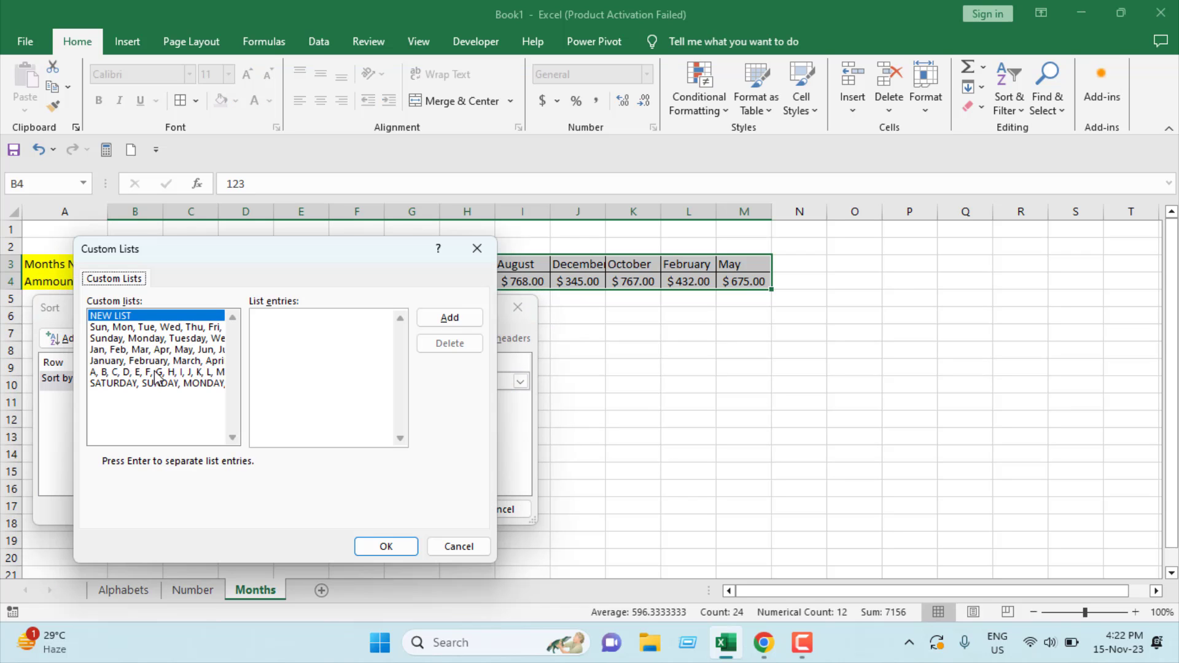
{"action": "left_click", "coordinate": [106, 362]}
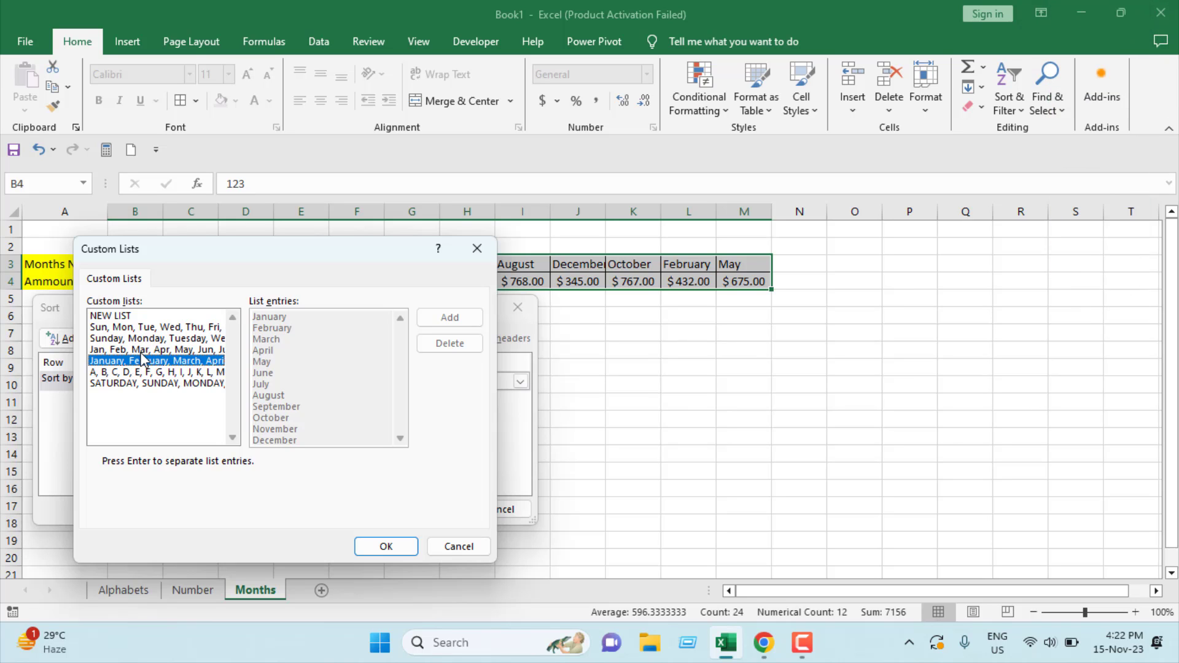
{"action": "left_click", "coordinate": [376, 547]}
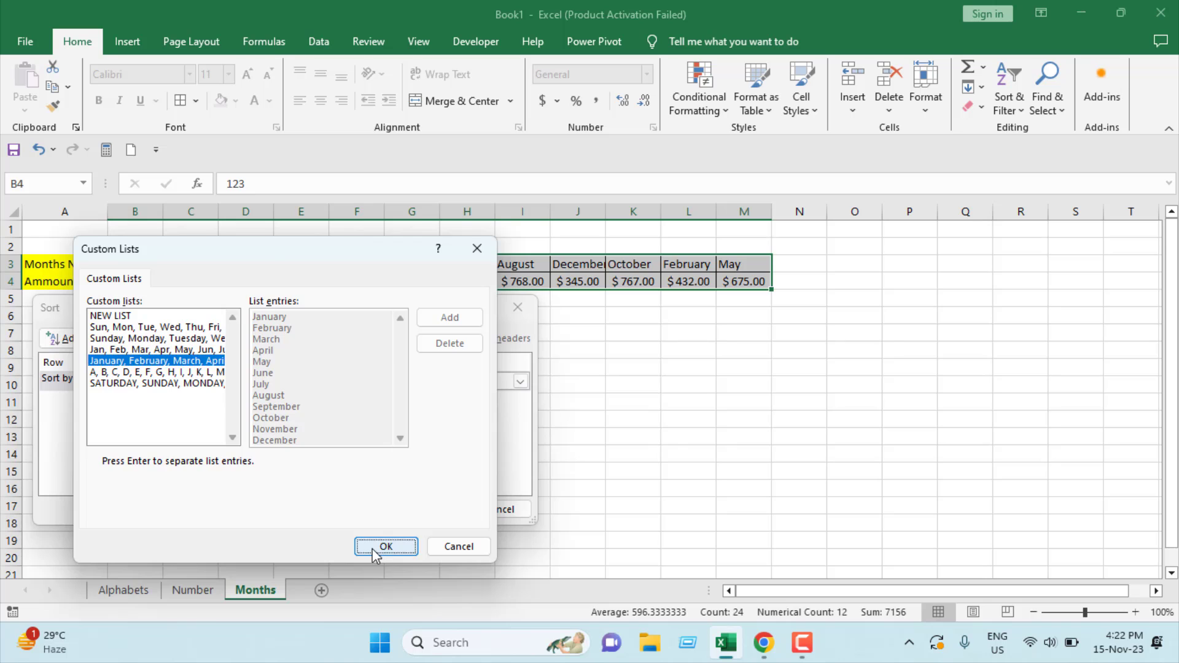
{"action": "left_click", "coordinate": [404, 512]}
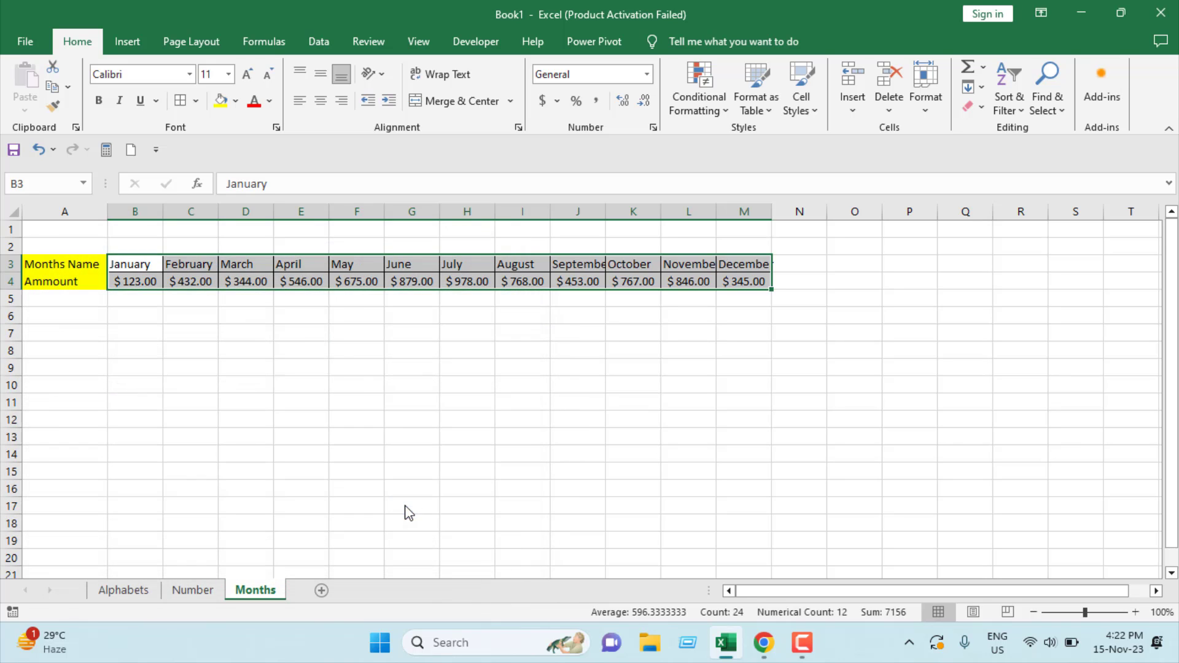